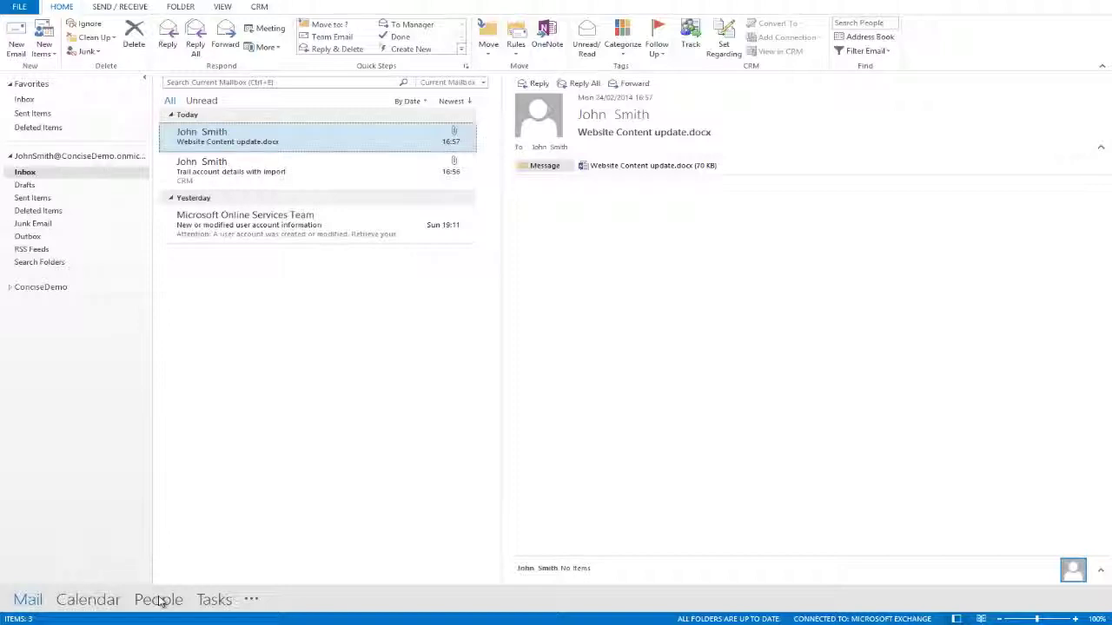
Open the Outlook contacts list and select every contact in it
click(160, 606)
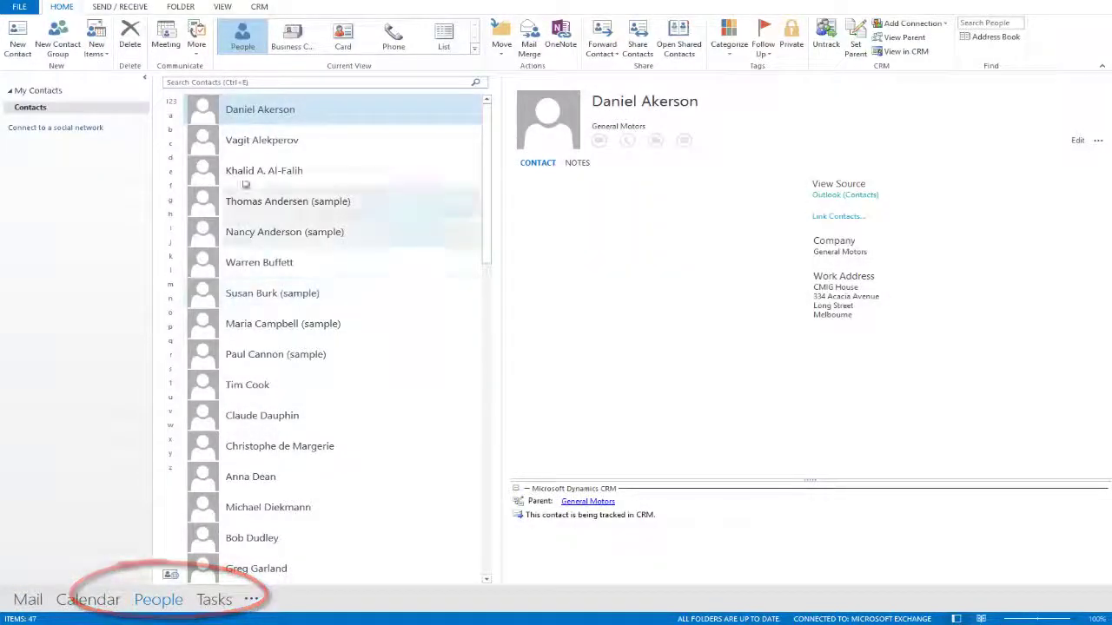
click(267, 83)
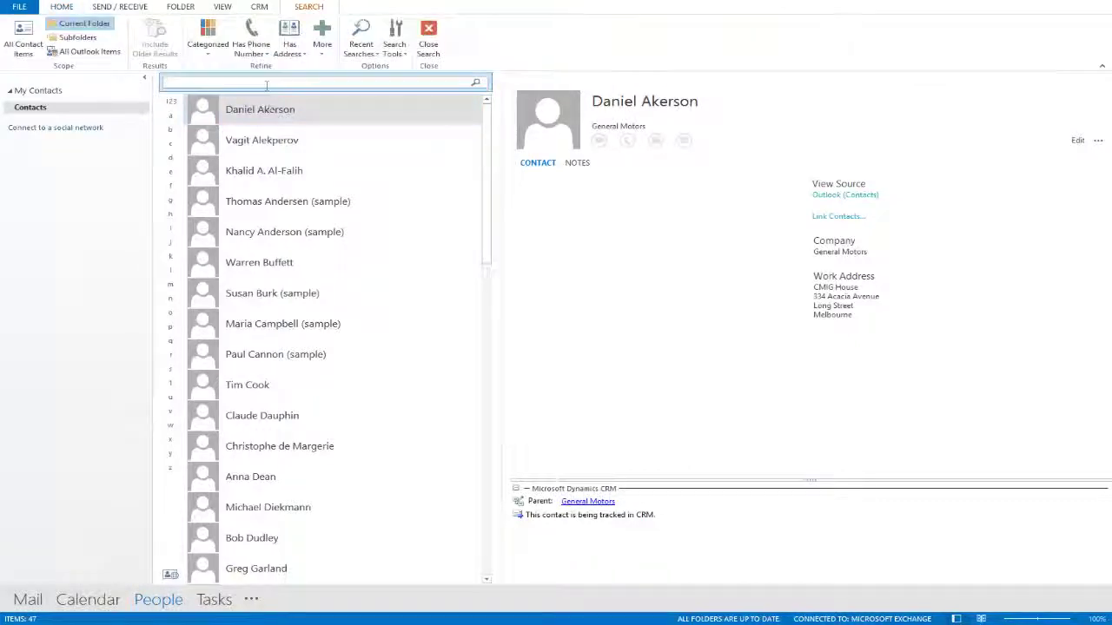
click(269, 109)
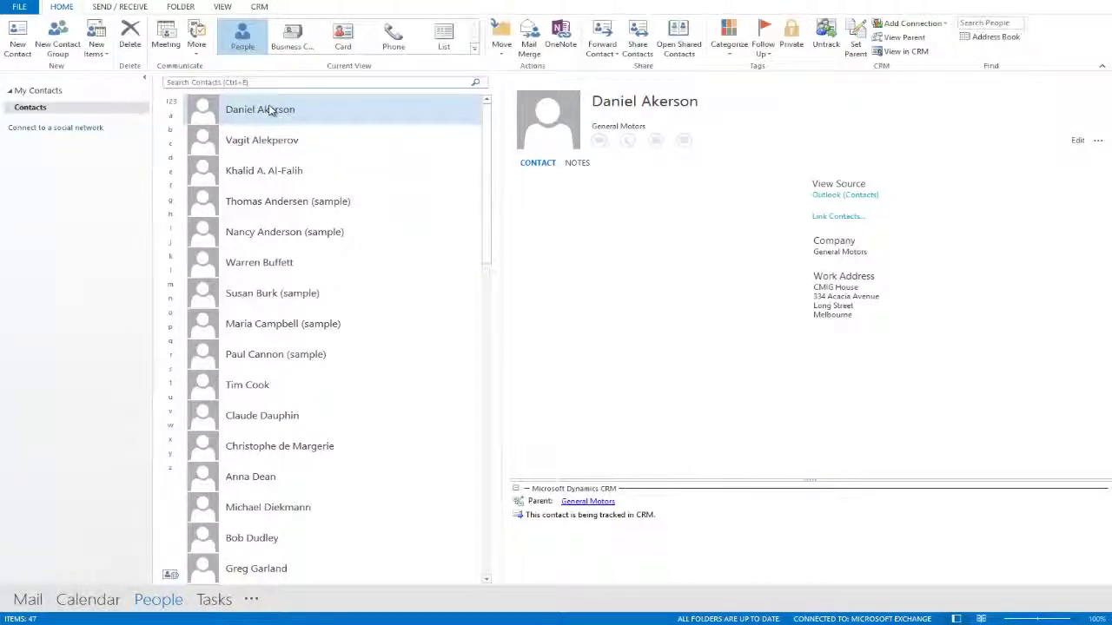
key(ctrl+a)
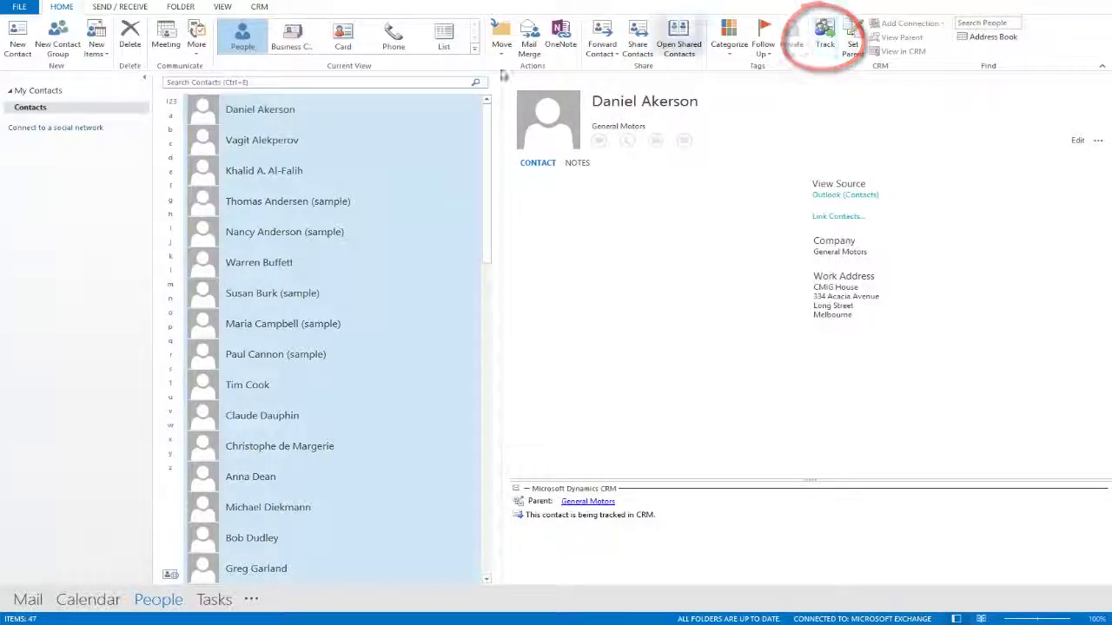
Search the contacts by the person's first name, select the matching contact and track it in CRM
click(330, 83)
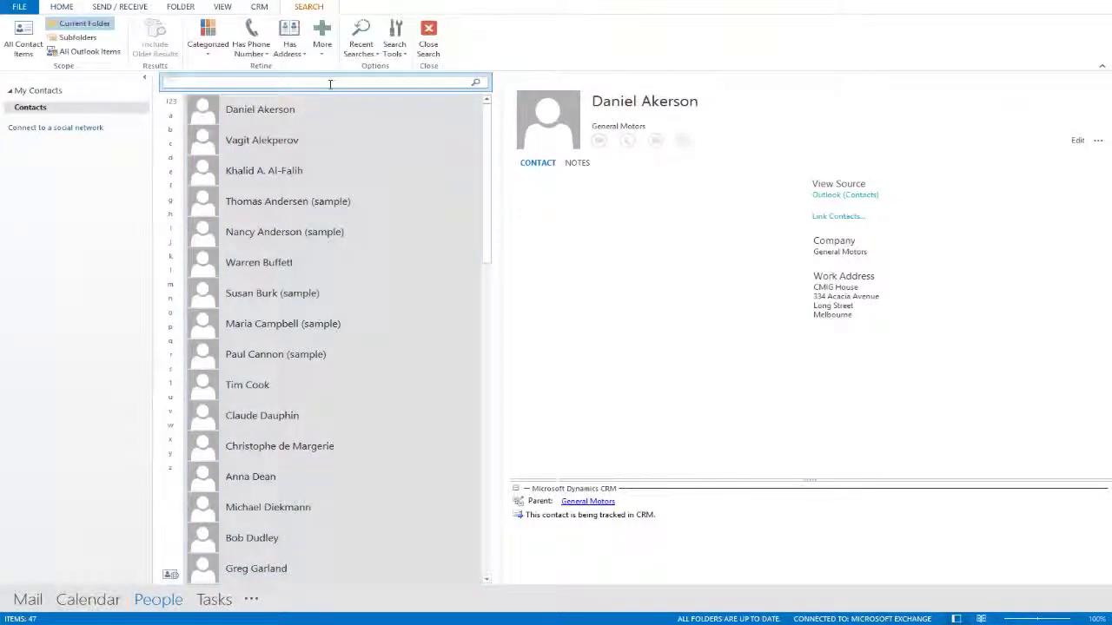
text(steve)
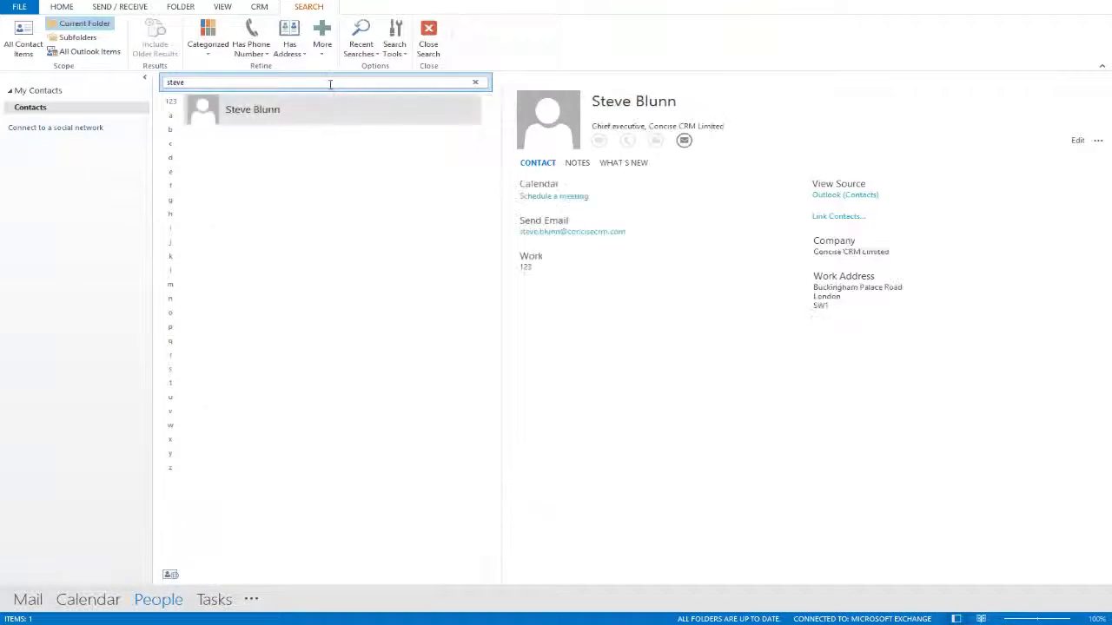
click(314, 118)
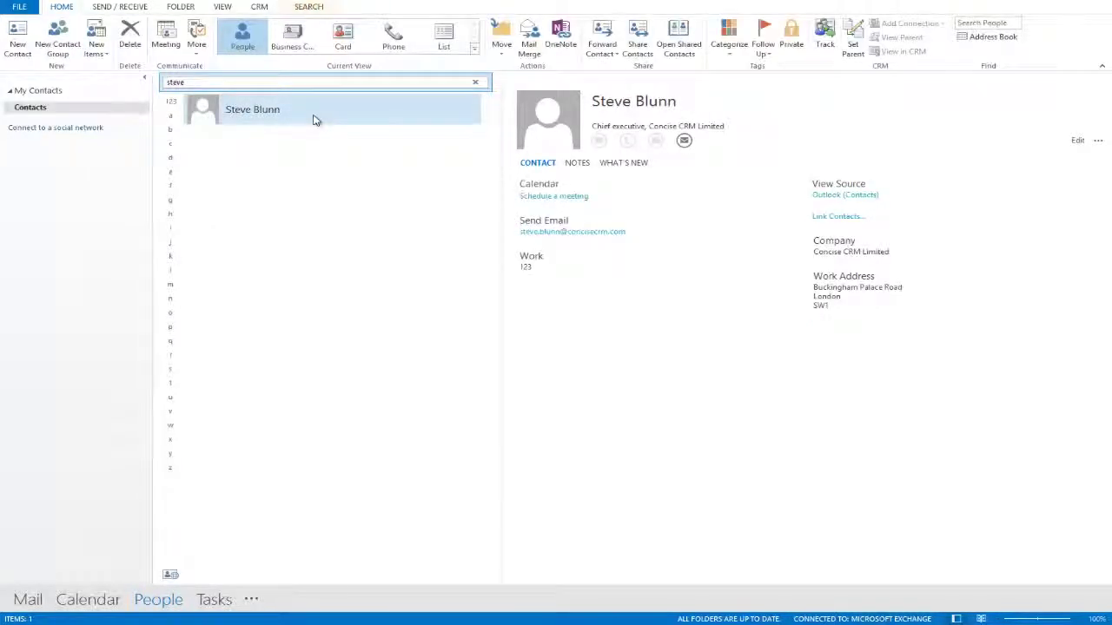
click(826, 36)
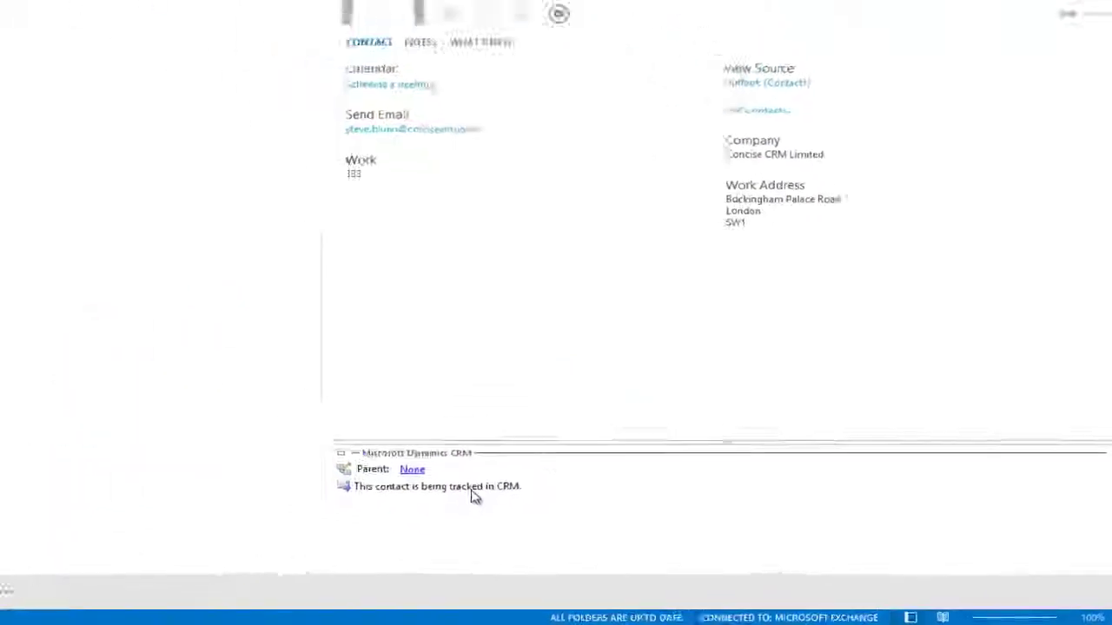
Switch to Microsoft Dynamics CRM in Chrome, search the Sales contacts for the tracked contact by full name and open its record
click(139, 617)
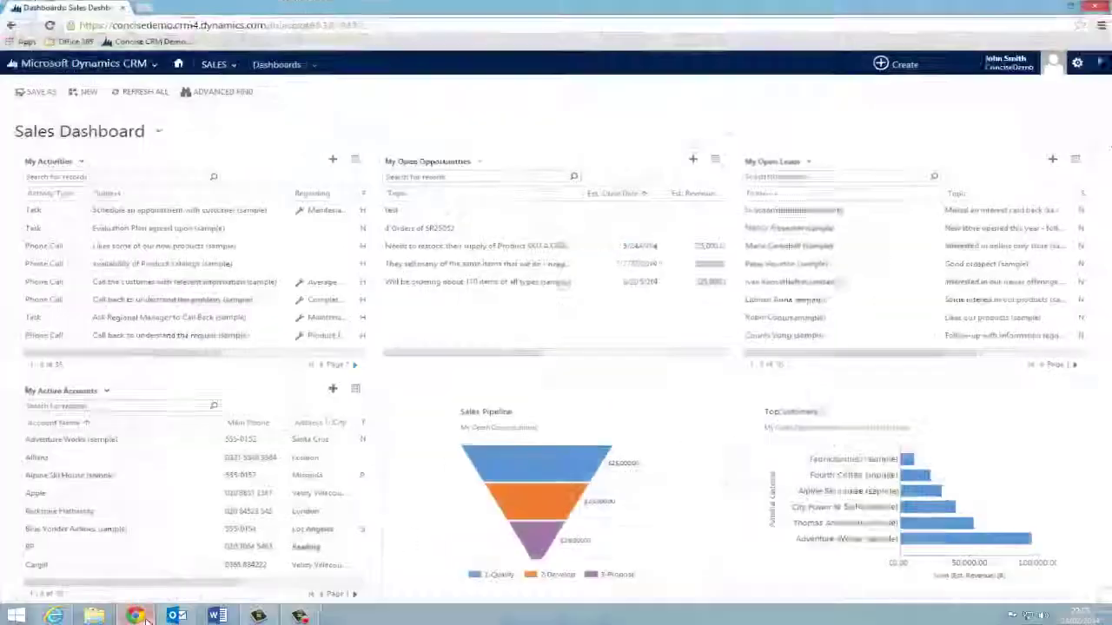
click(214, 64)
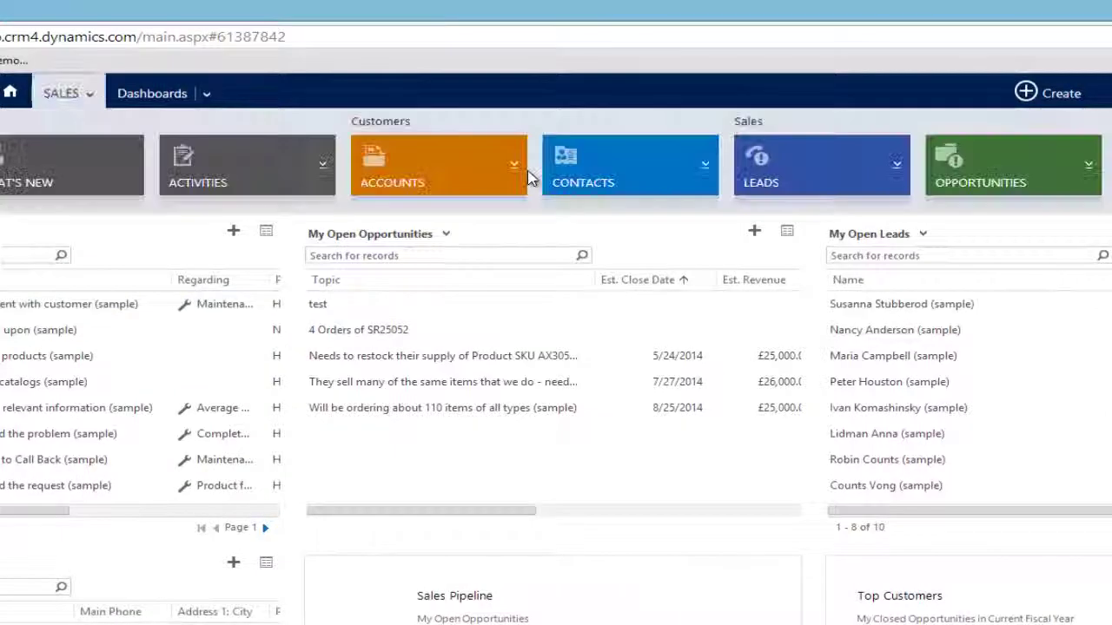
click(585, 183)
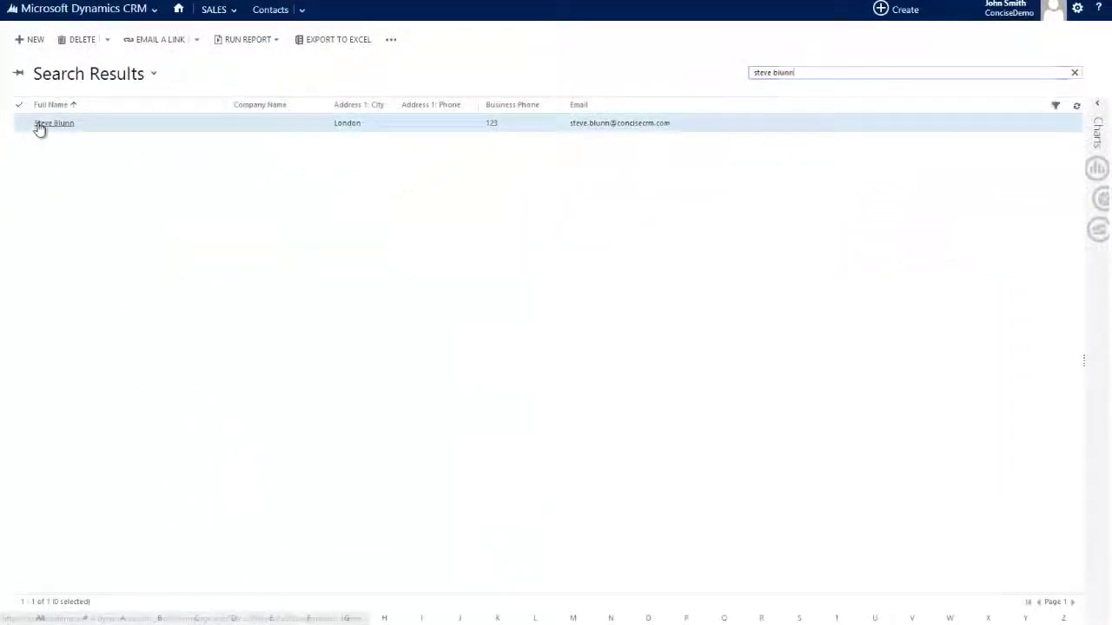
click(52, 123)
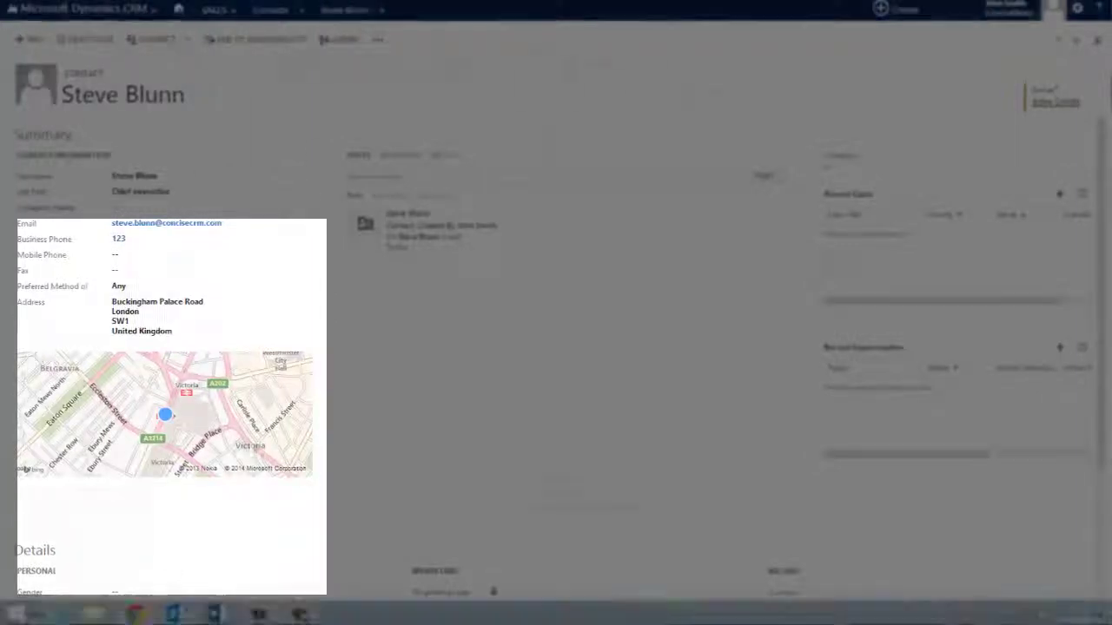
Go to the Sales accounts list and start the Import Data wizard
click(236, 12)
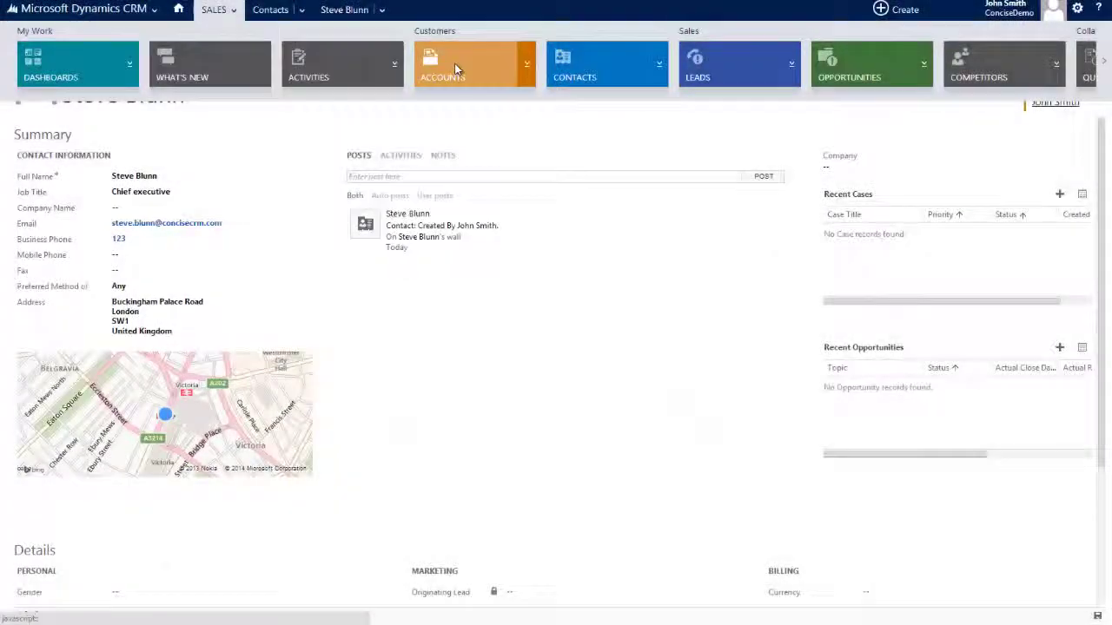
click(455, 69)
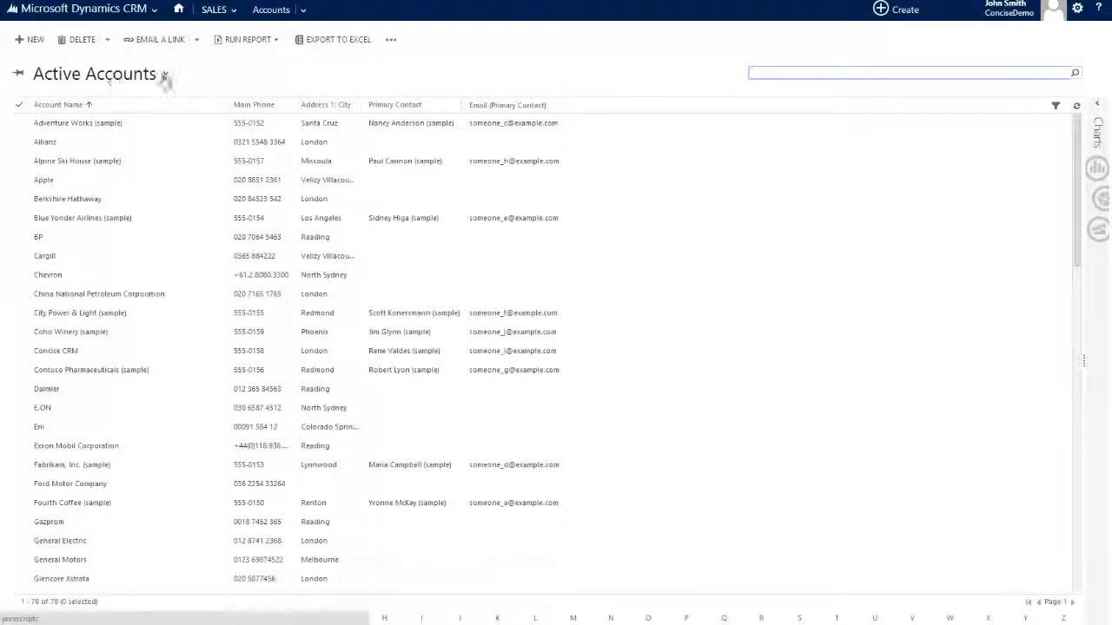
click(392, 41)
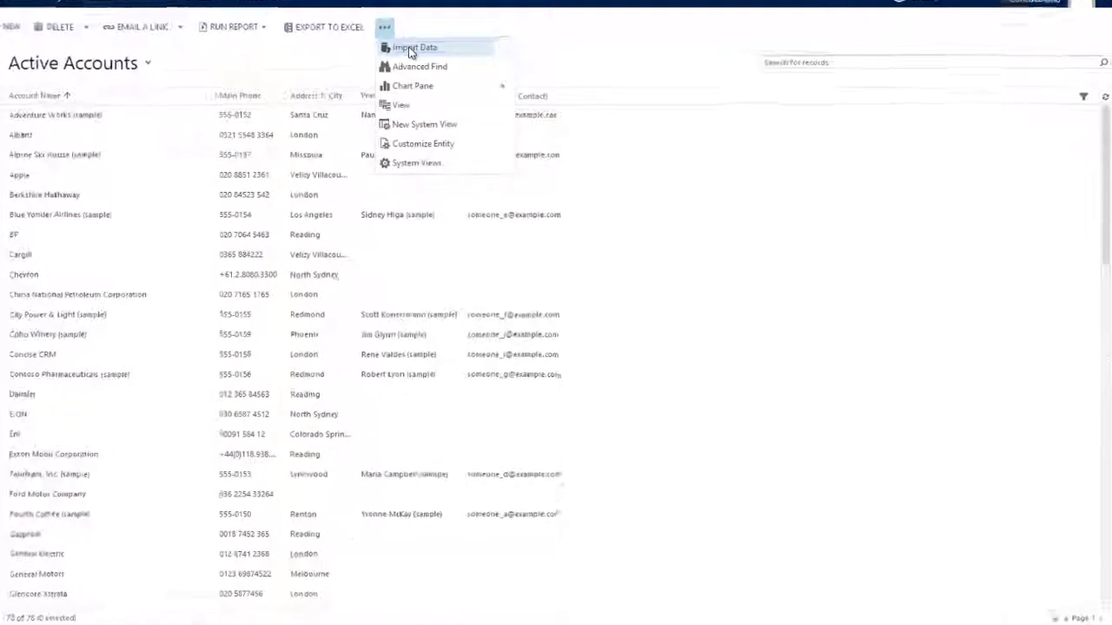
click(408, 57)
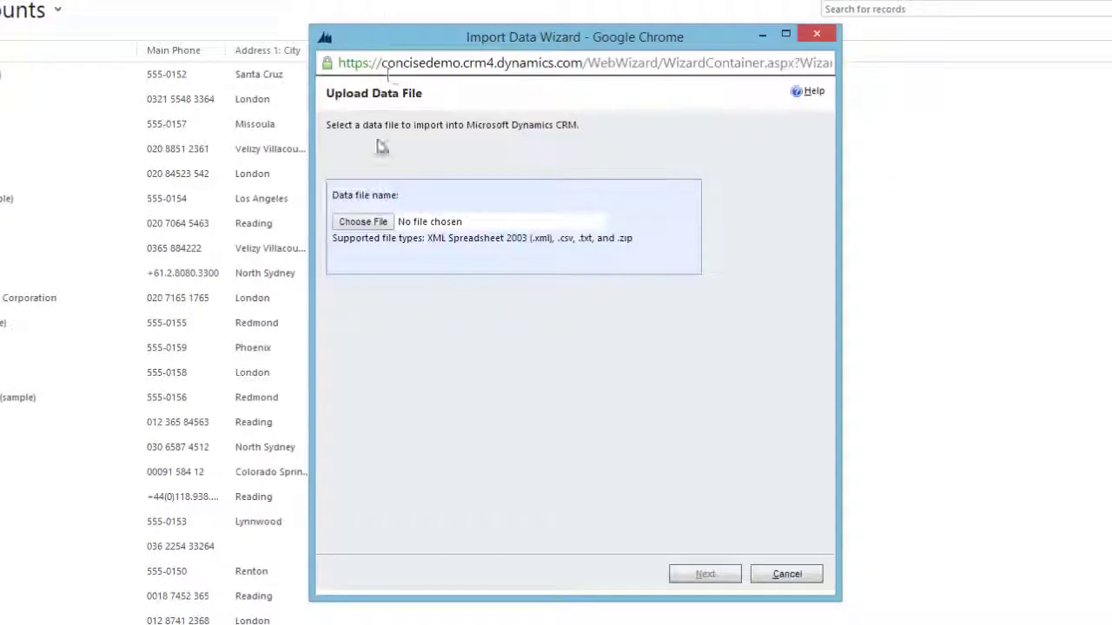
Choose Account.xml from the demo data folder as the data file and upload it for mapping
click(363, 222)
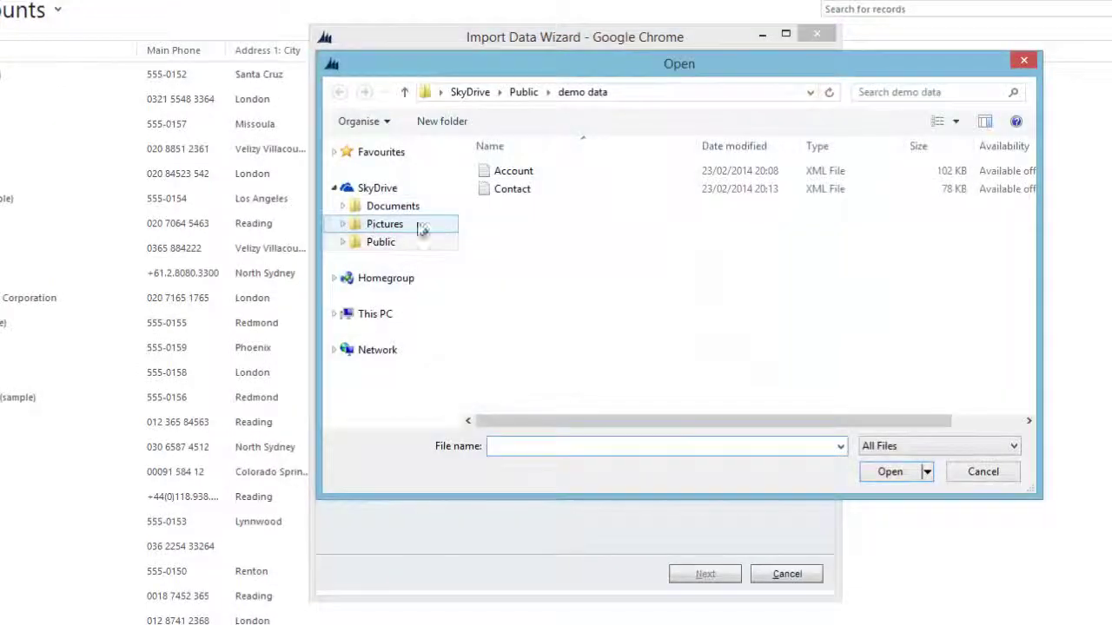
click(500, 174)
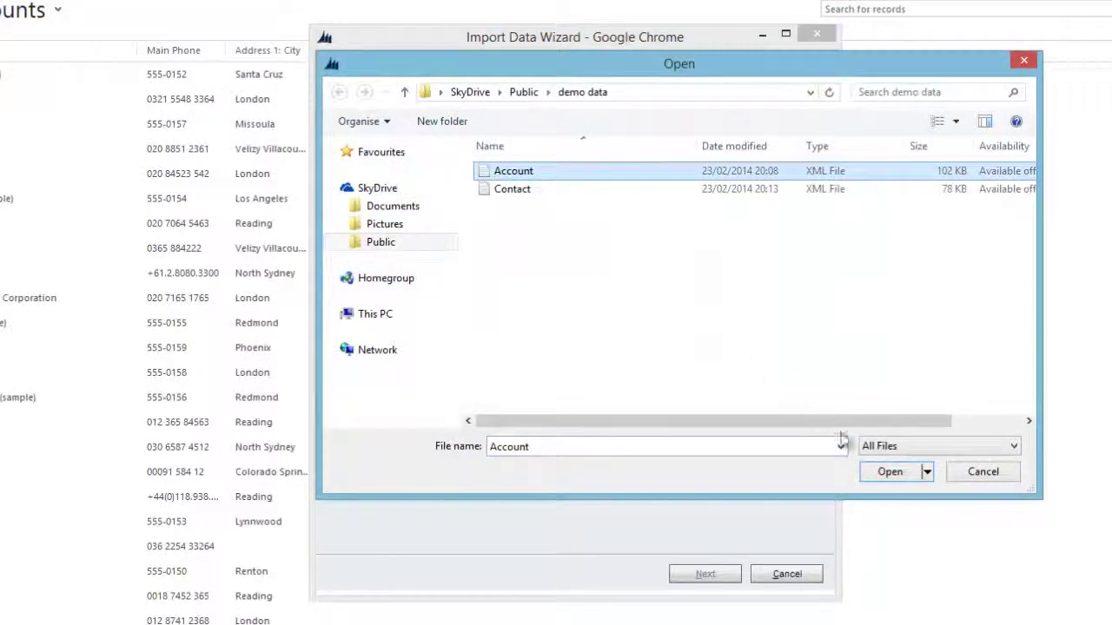
click(884, 469)
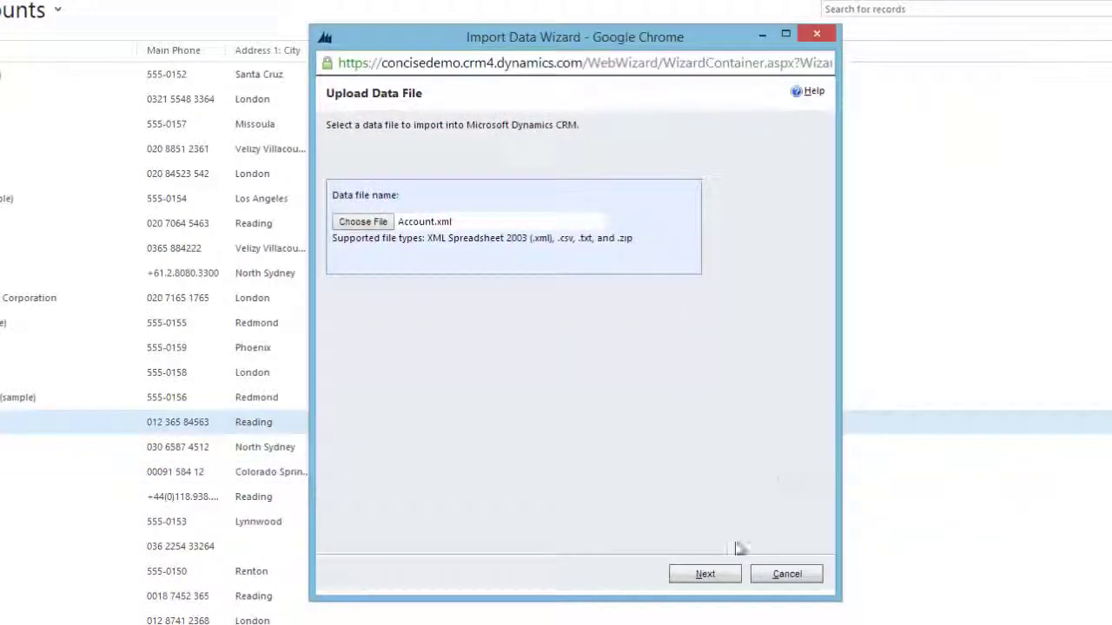
click(706, 573)
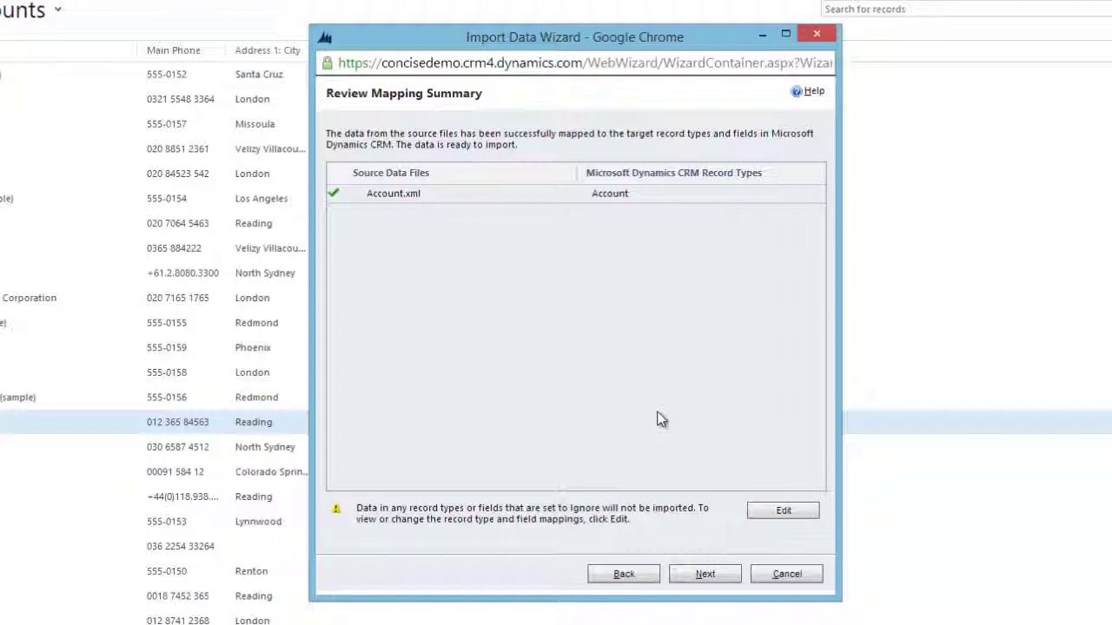
Review the record type and field mappings for Account, including the target options for Address 1: City, and return to the mapping summary
click(776, 509)
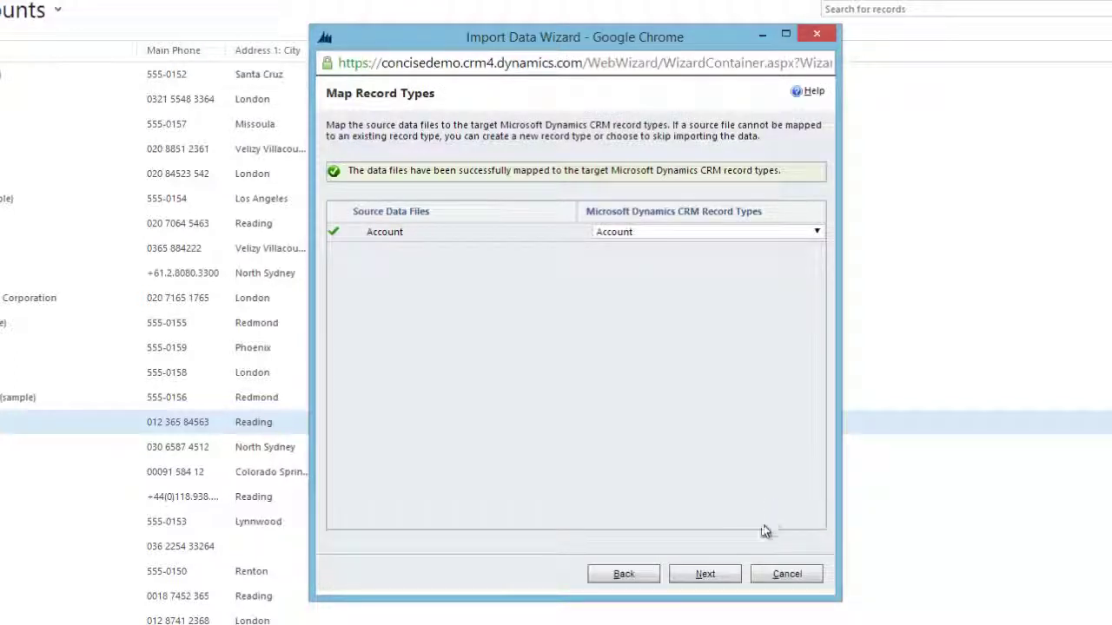
click(725, 572)
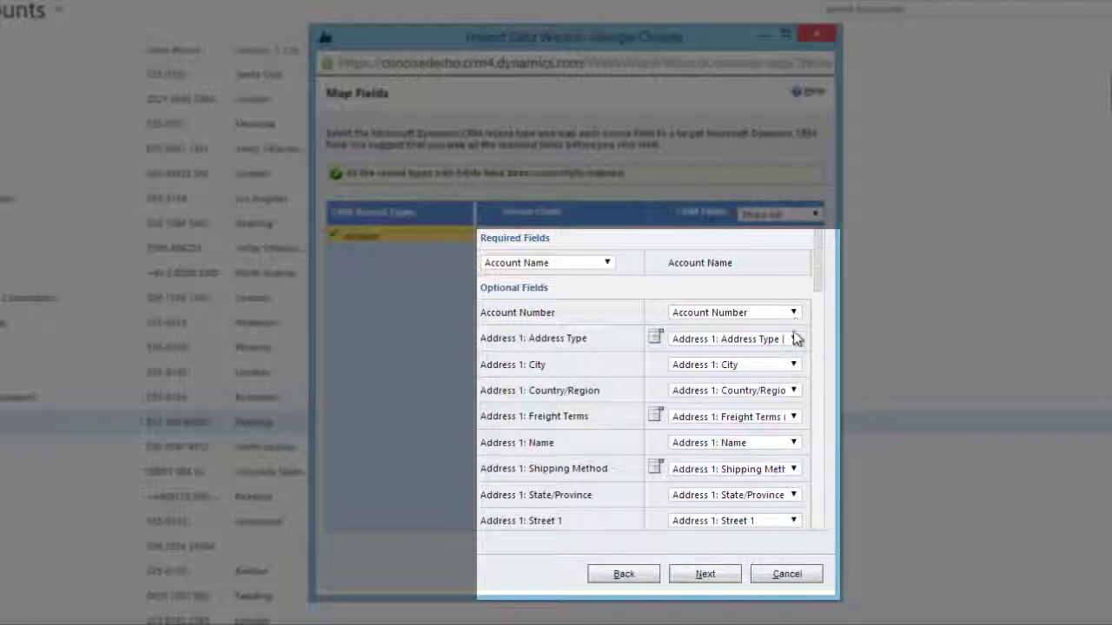
click(794, 365)
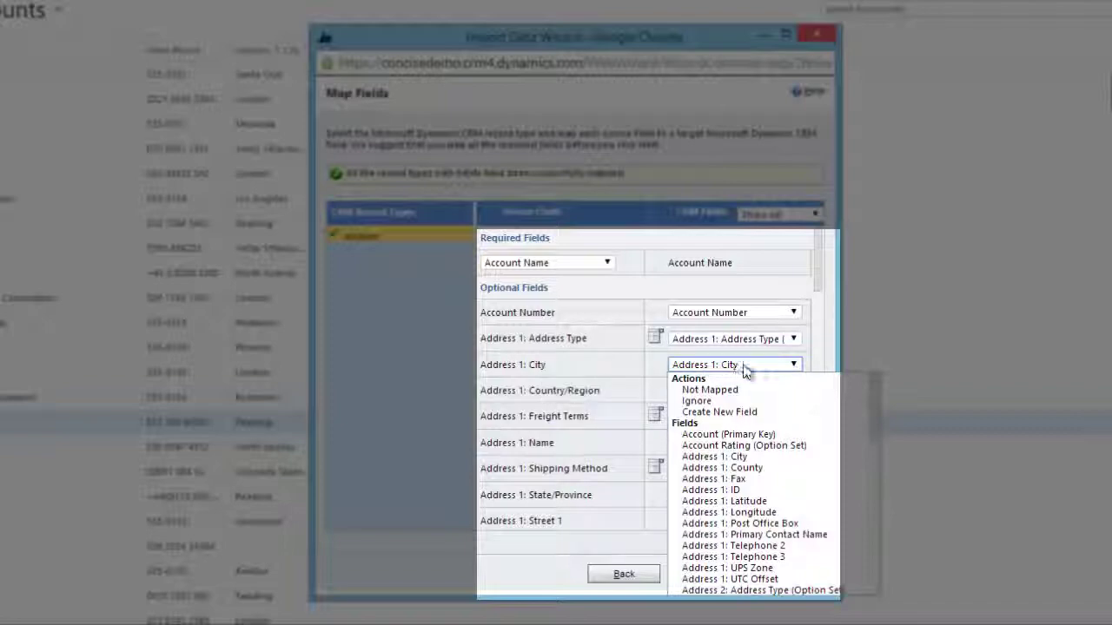
click(832, 365)
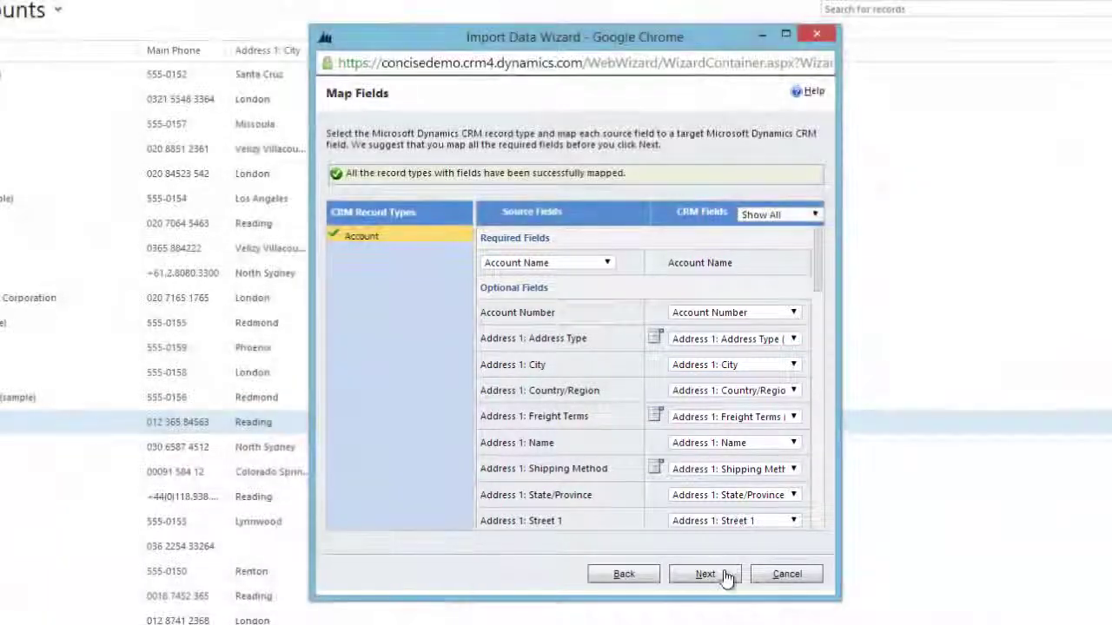
click(726, 577)
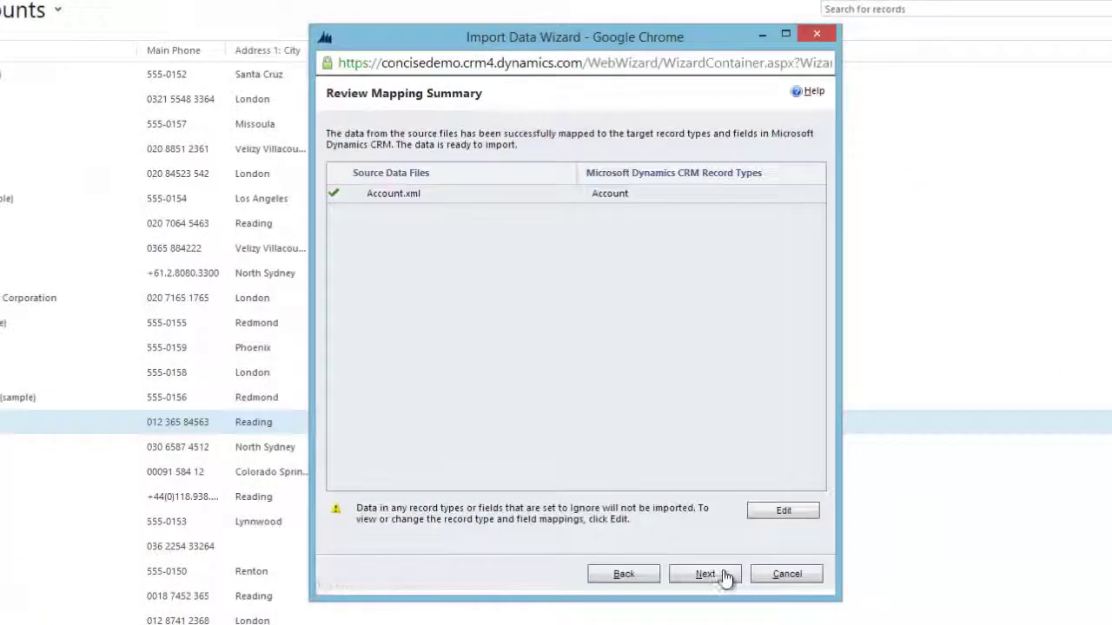
Accept the mapping summary, submit the account data for import with the default settings and finish the wizard
click(726, 578)
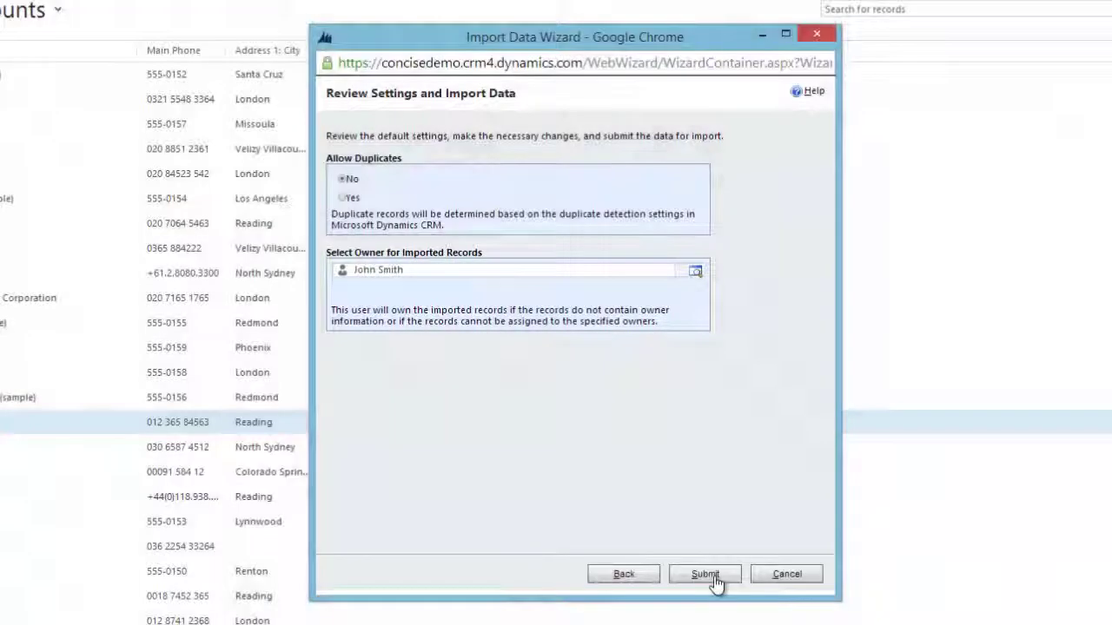
click(708, 576)
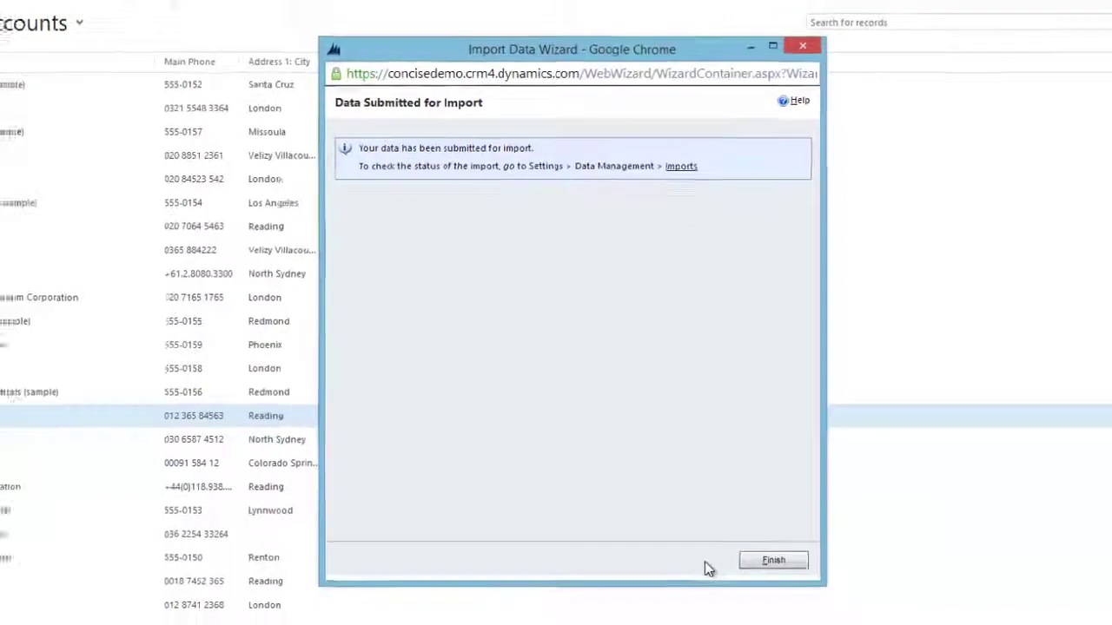
click(773, 560)
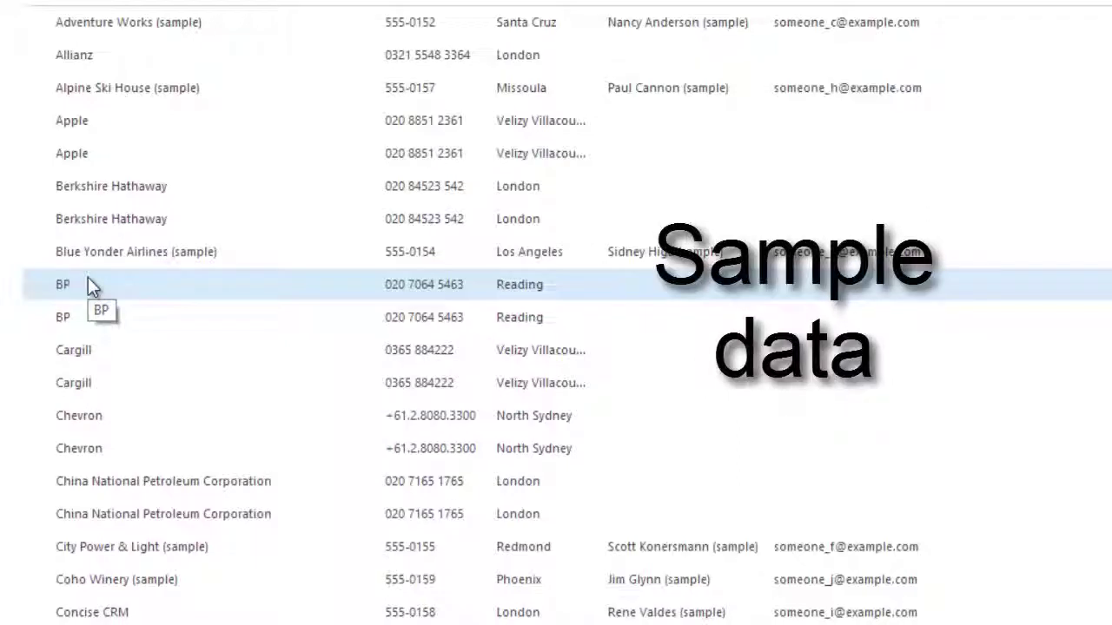
Select both duplicate BP accounts in the Active Accounts list and start merging them
click(35, 285)
click(42, 317)
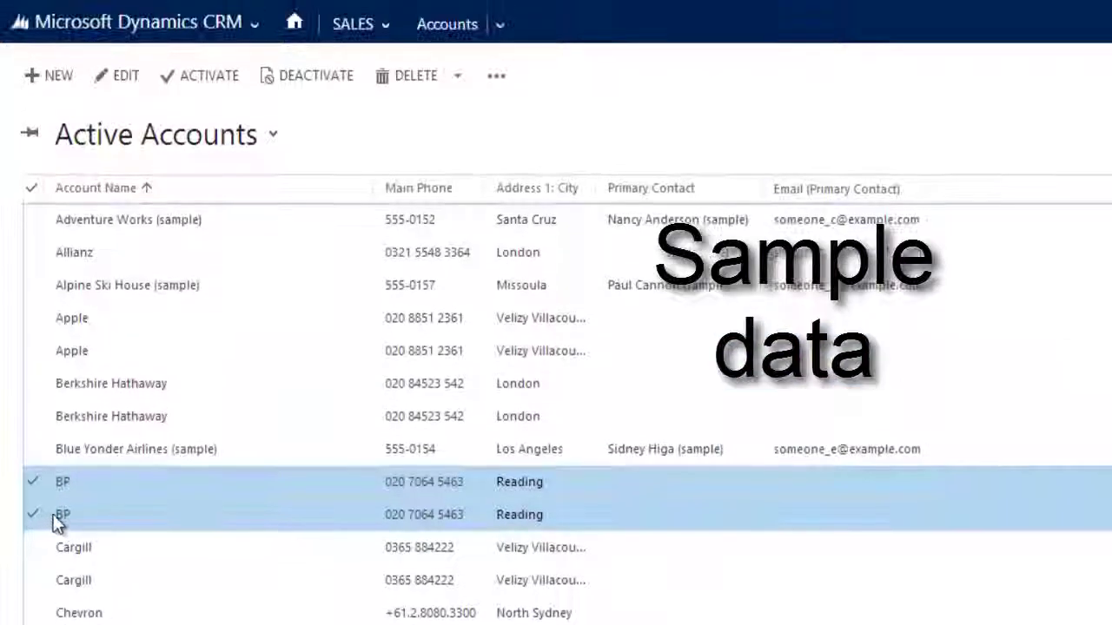
click(496, 76)
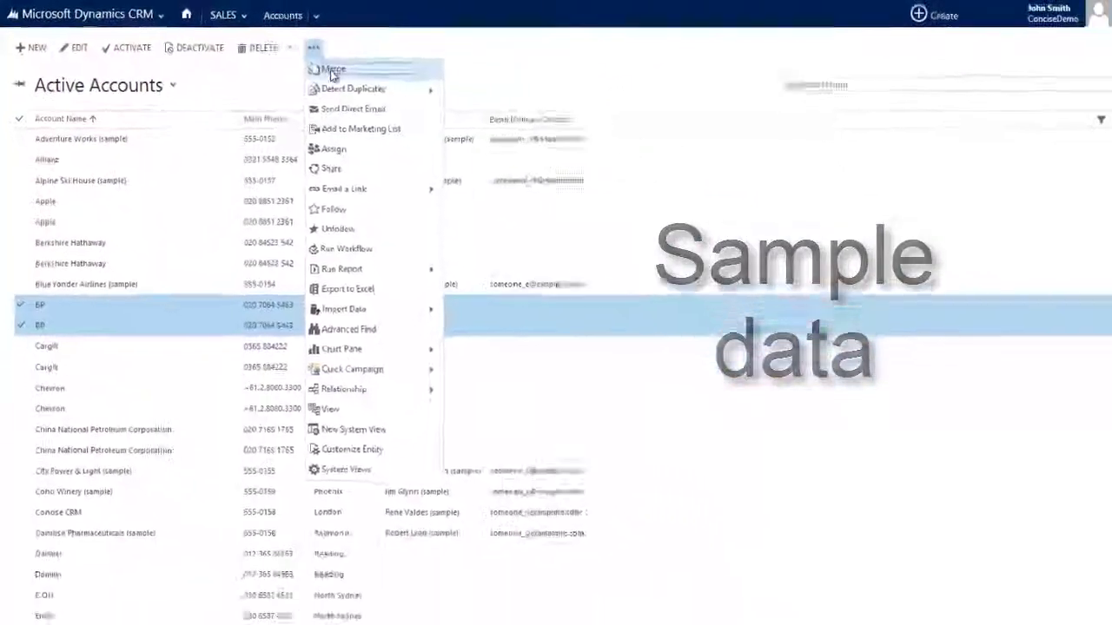
click(332, 71)
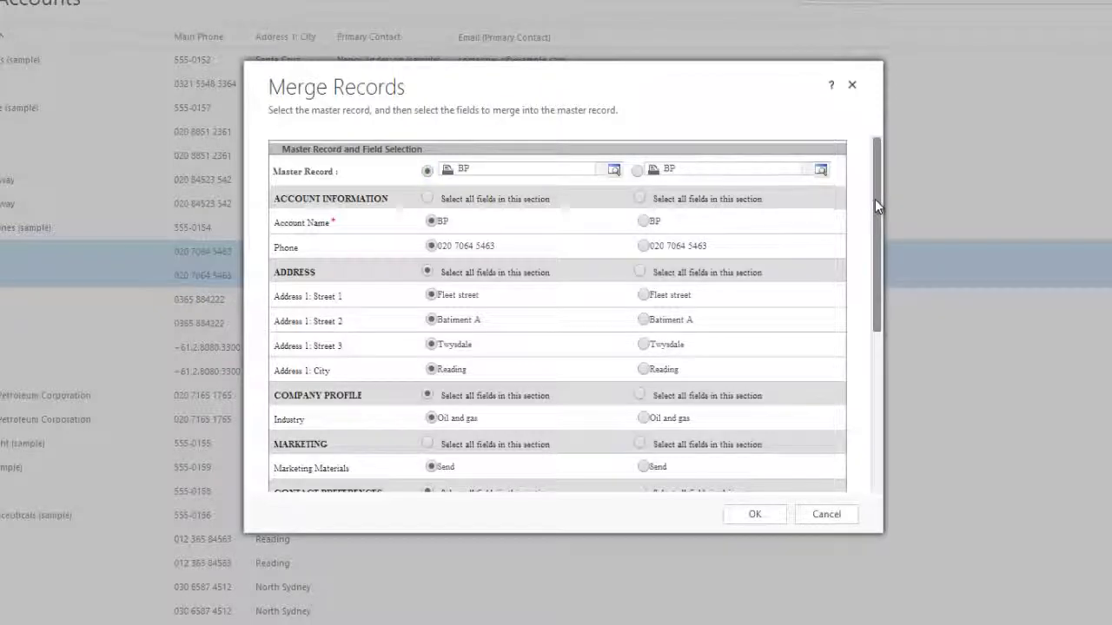
Review the fields of both BP records and take Address 1: Street 2 from the second record
drag(875, 199, 876, 363)
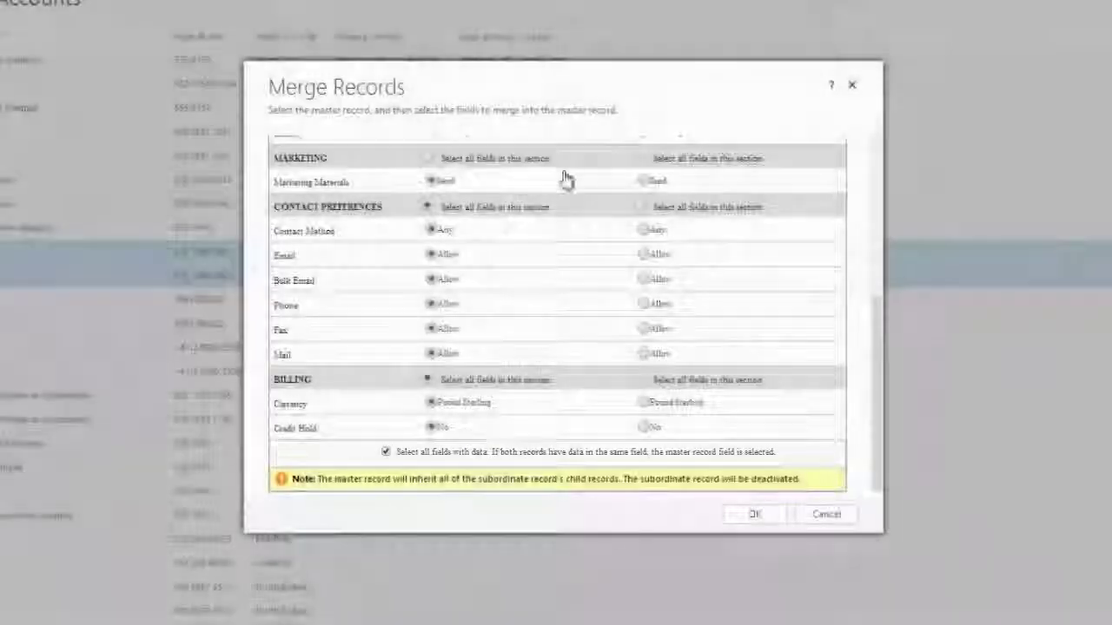
drag(874, 357, 893, 182)
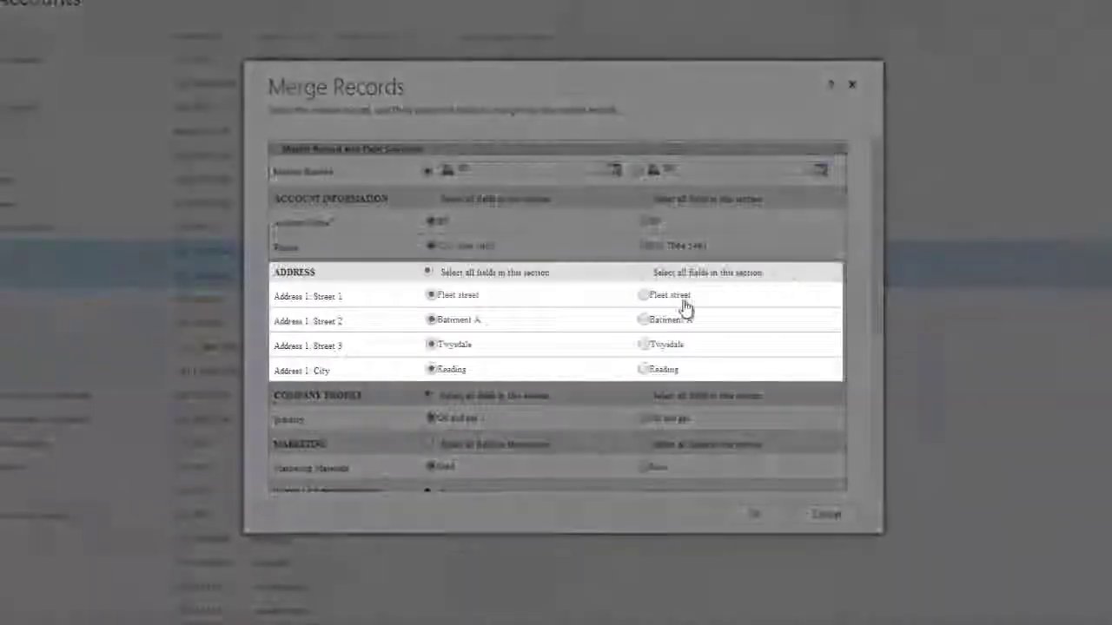
click(649, 320)
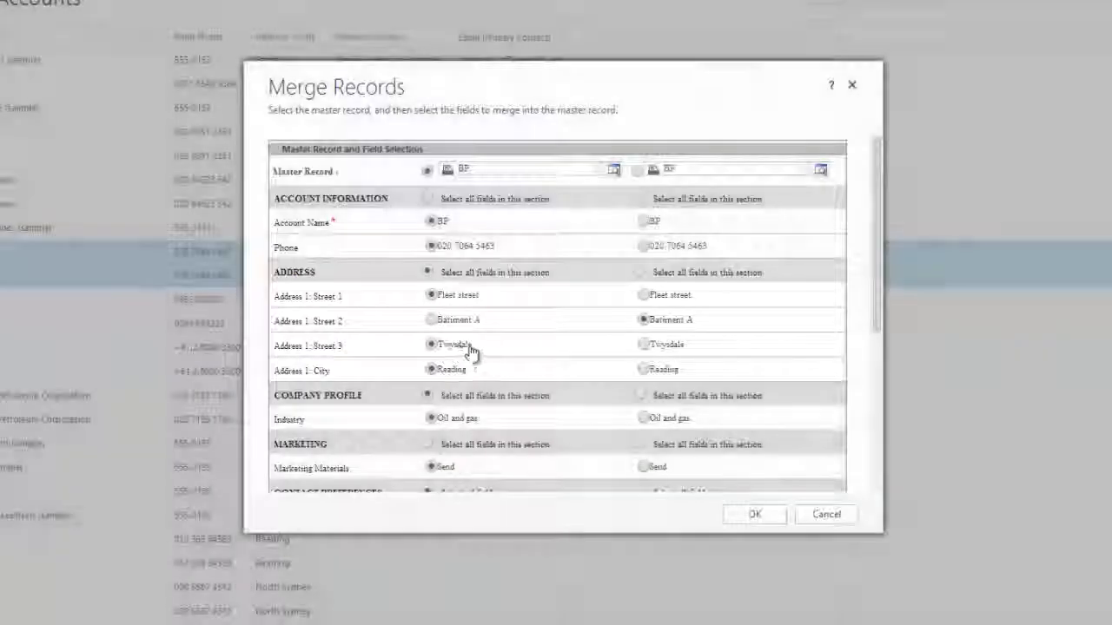
Enable selecting all fields with data, then merge the two BP records and acknowledge the merge
drag(878, 263, 879, 426)
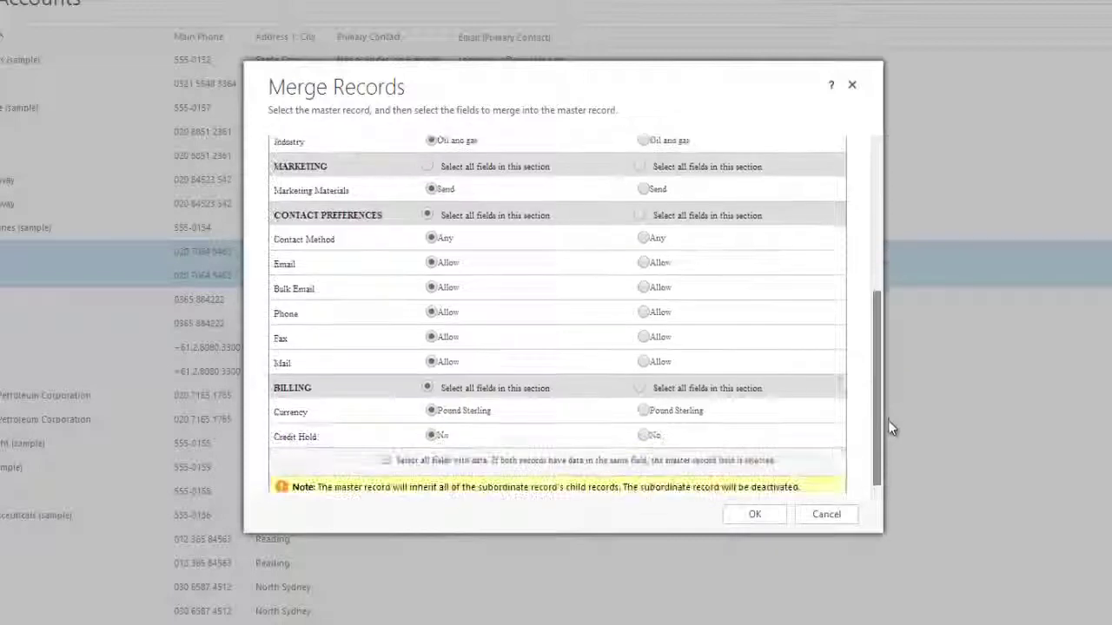
click(432, 455)
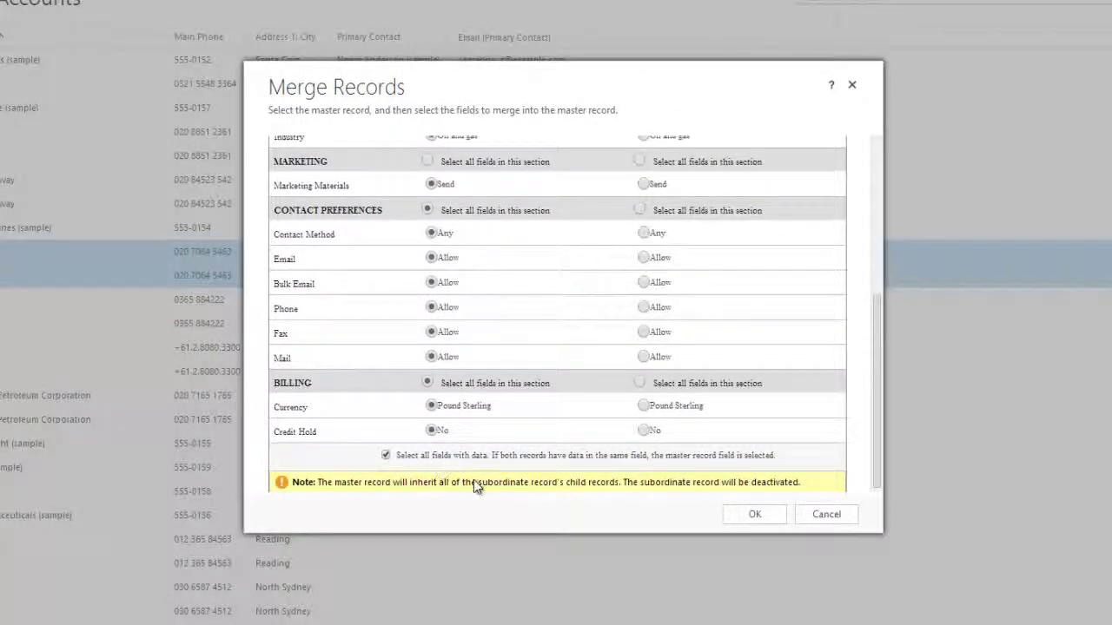
click(748, 516)
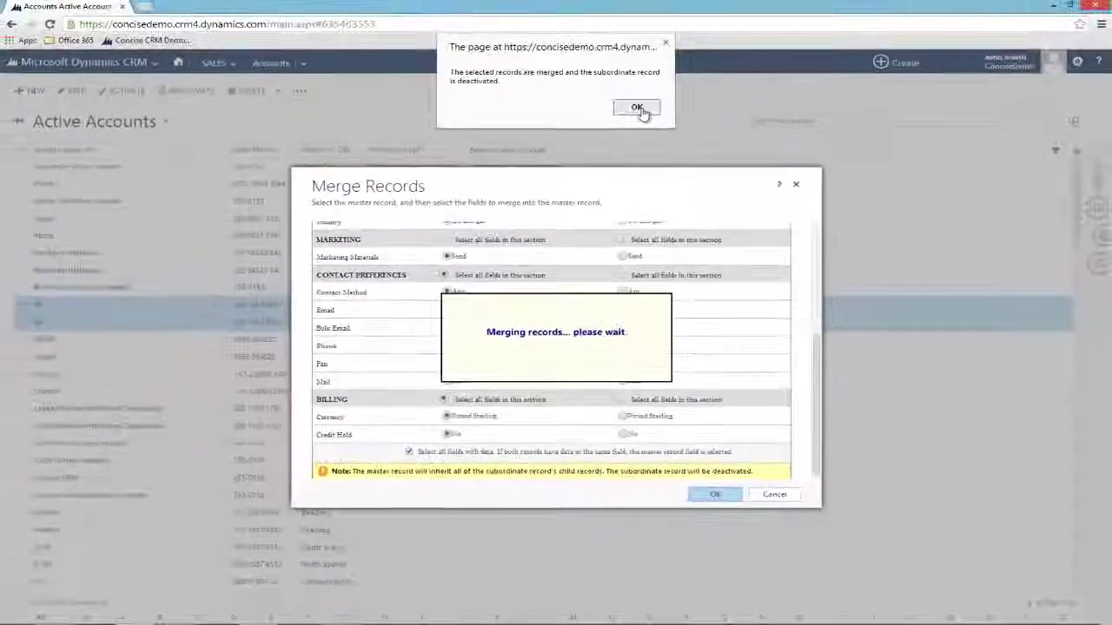
click(648, 52)
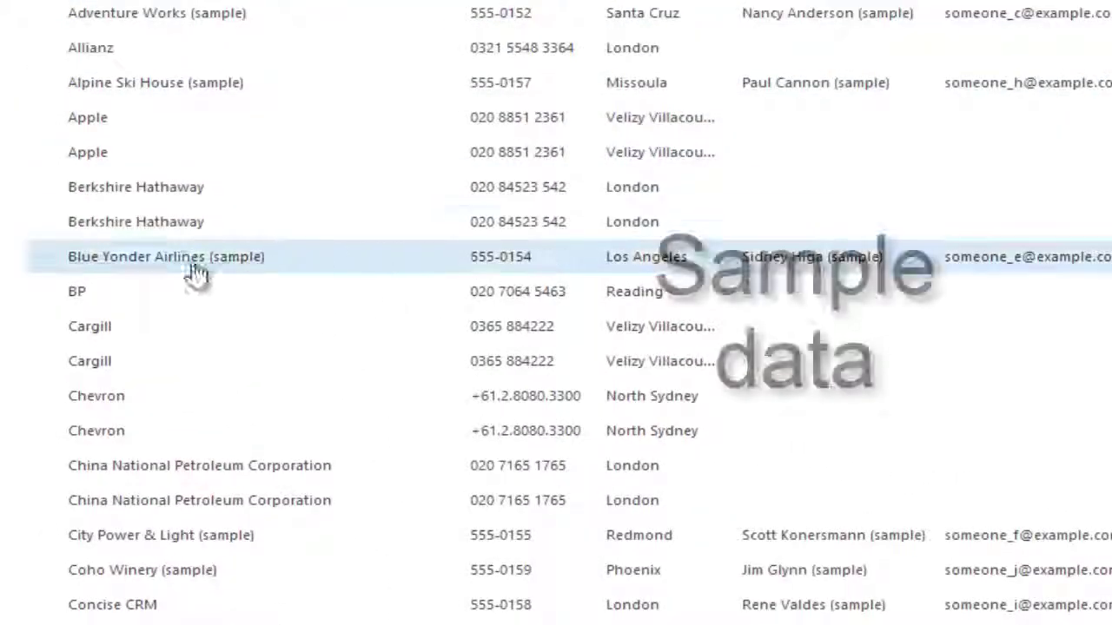